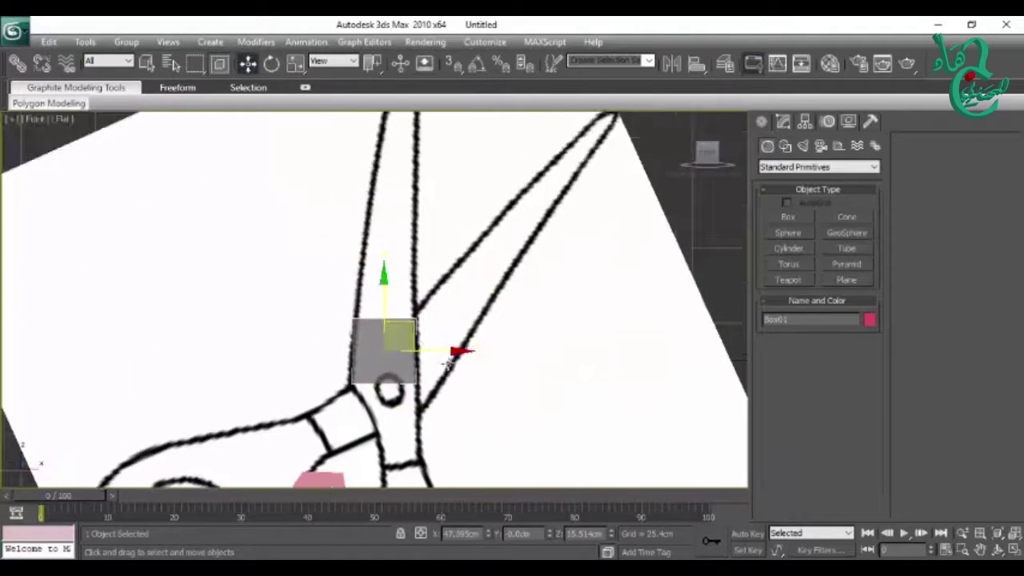
- Switch the box to Vertex editing and orbit around the lumpy rock mesh
{"action": "left_click", "coordinate": [784, 339]}
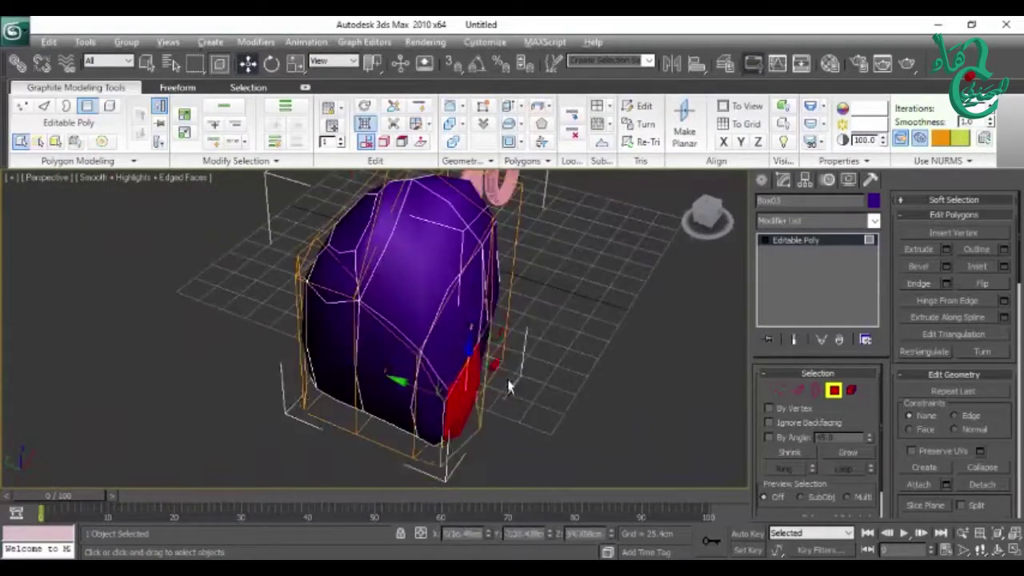
{"action": "mouse_move", "coordinate": [509, 387]}
{"action": "middle_mouse_down", "text": "alt"}
{"action": "mouse_move", "coordinate": [560, 407]}
{"action": "mouse_move", "coordinate": [590, 361]}
{"action": "mouse_move", "coordinate": [586, 405]}
{"action": "middle_mouse_up", "text": "alt"}
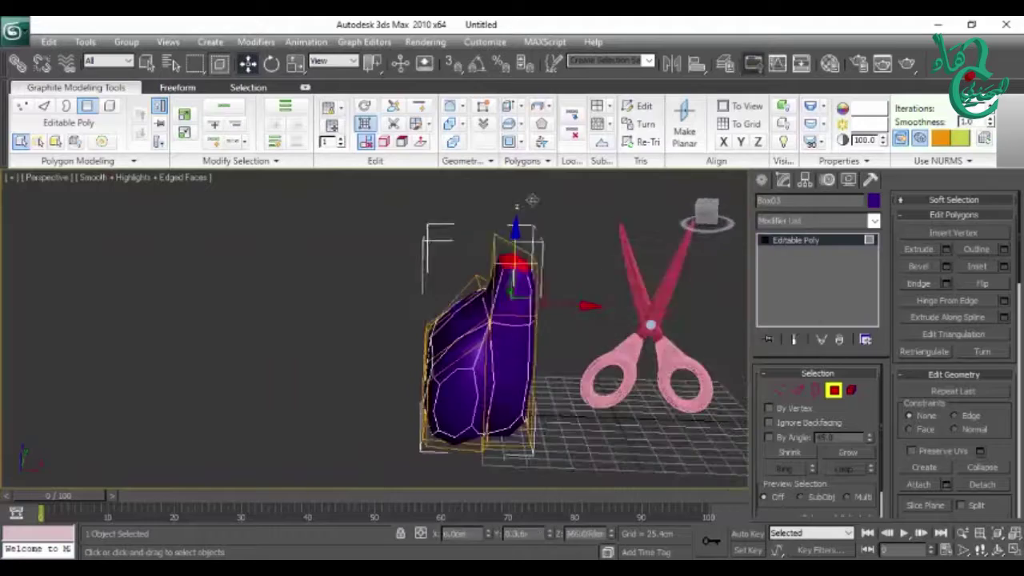
- Maximize the Perspective viewport and orbit until the rock is seen edge-on beside the scissors
{"action": "middle_click_drag", "start_coordinate": [532, 200], "coordinate": [608, 407], "text": "alt"}
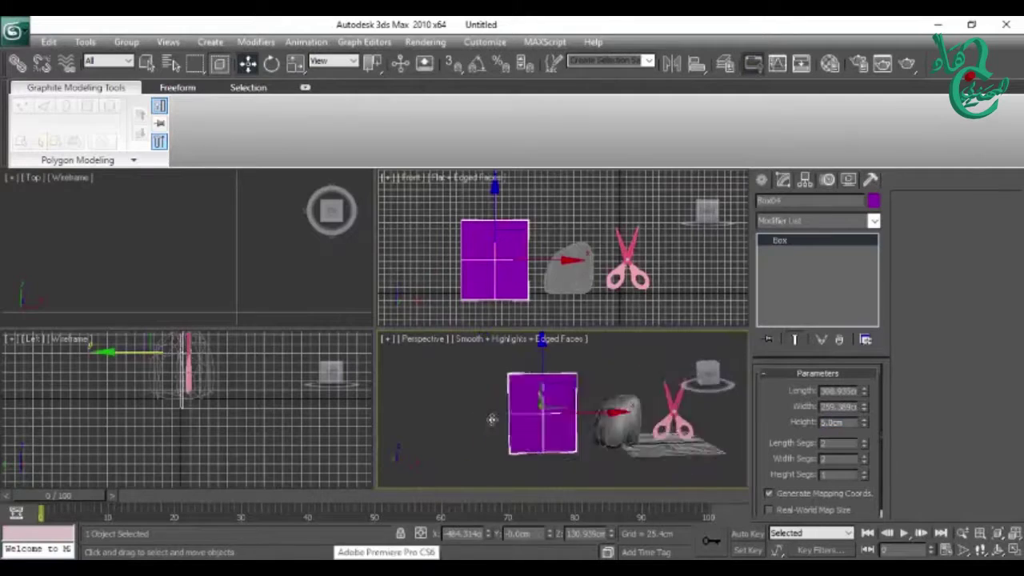
{"action": "key", "text": "alt+w"}
{"action": "middle_click_drag", "start_coordinate": [492, 419], "coordinate": [554, 340], "text": "alt"}
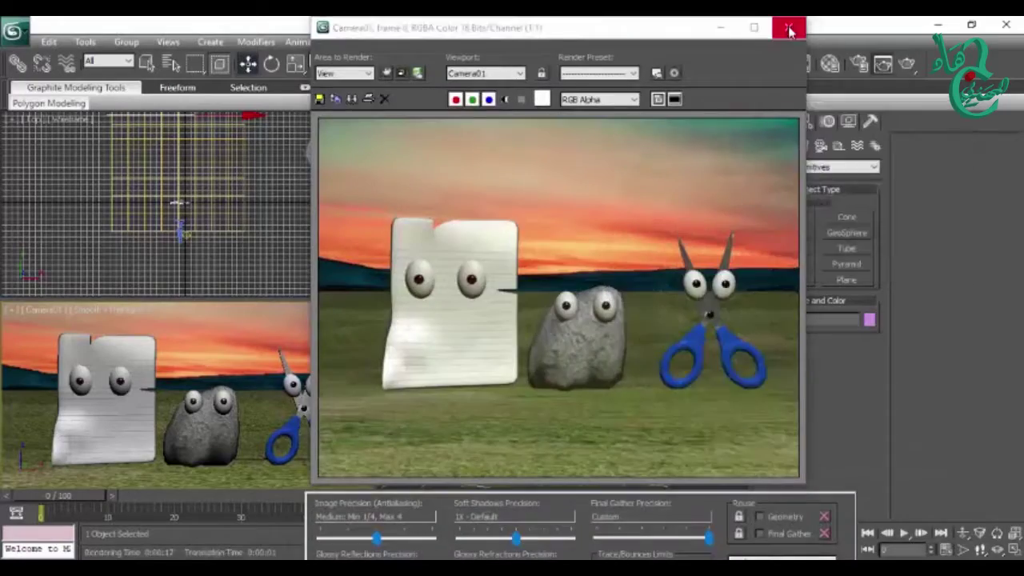
- Close the Rendered Frame Window preview
{"action": "left_click", "coordinate": [789, 30]}
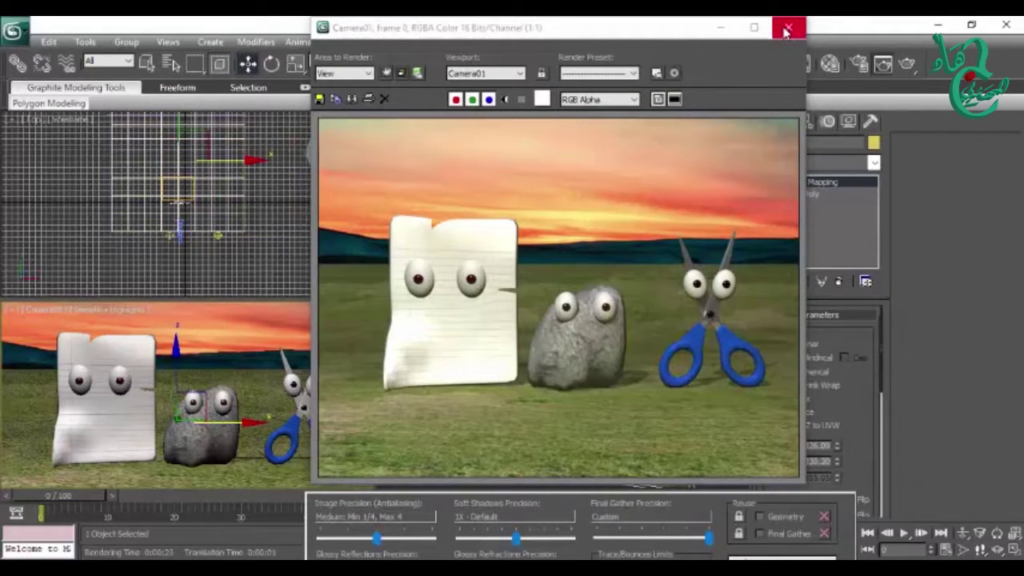
{"action": "left_click", "coordinate": [786, 29]}
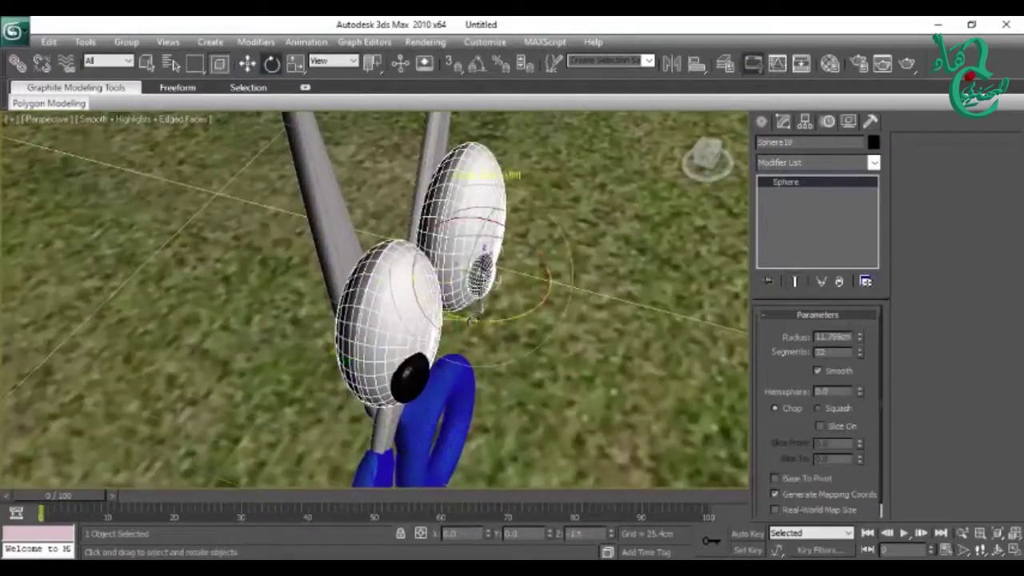
- Switch to Select and Move, then orbit to face the scissors' eyes and the rock's eye
{"action": "key", "text": "w"}
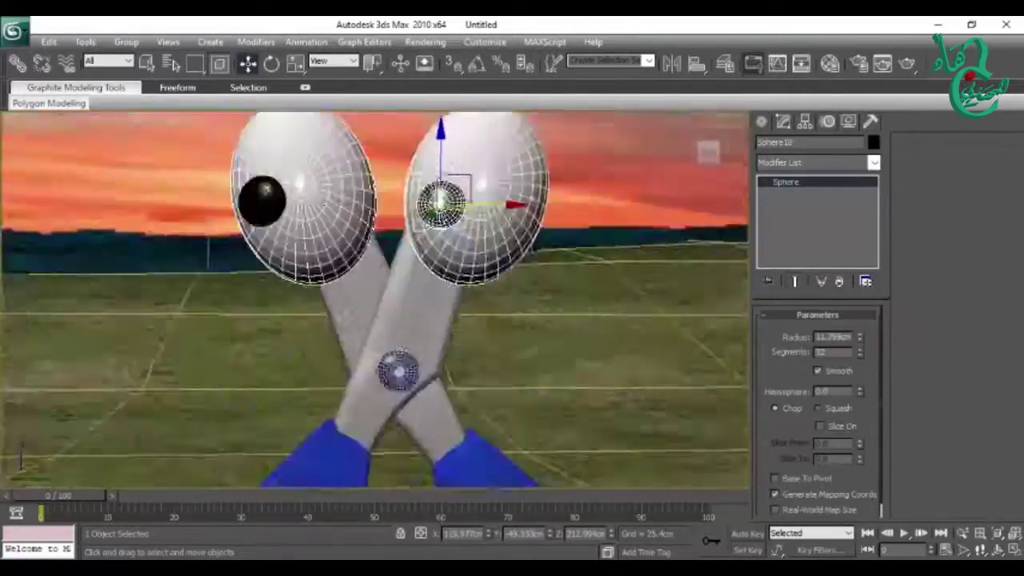
{"action": "middle_click_drag", "start_coordinate": [480, 303], "coordinate": [409, 357], "text": "alt"}
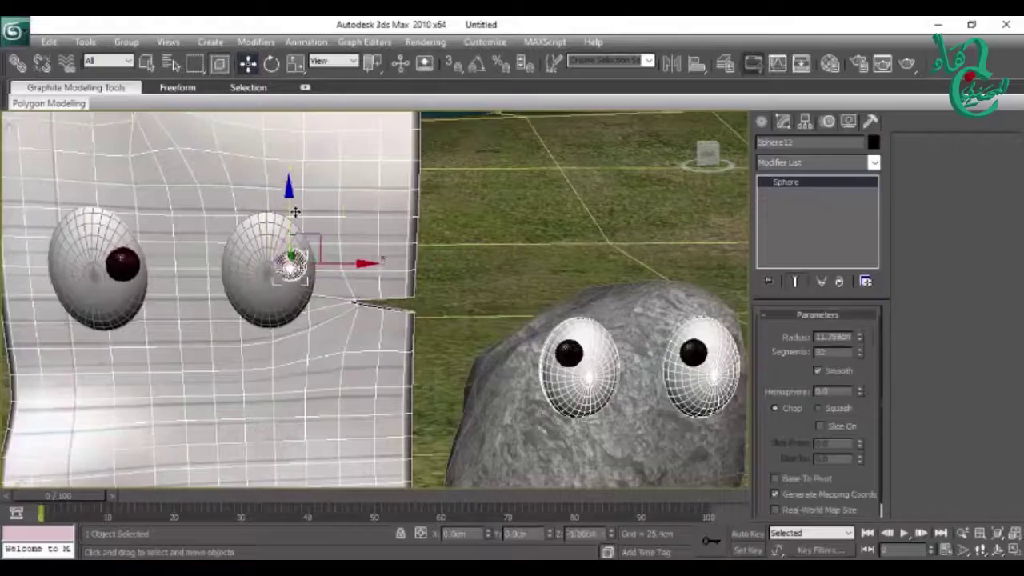
{"action": "middle_click_drag", "start_coordinate": [294, 211], "coordinate": [485, 286], "text": "alt"}
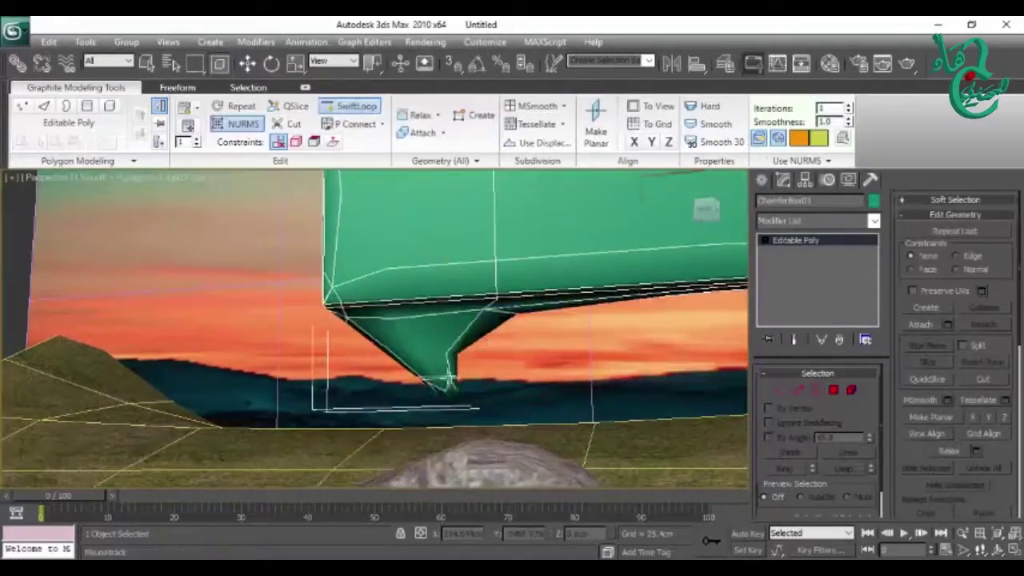
- Enter Polygon mode on the speech-bubble box and orbit close to its edge
{"action": "key", "text": "4"}
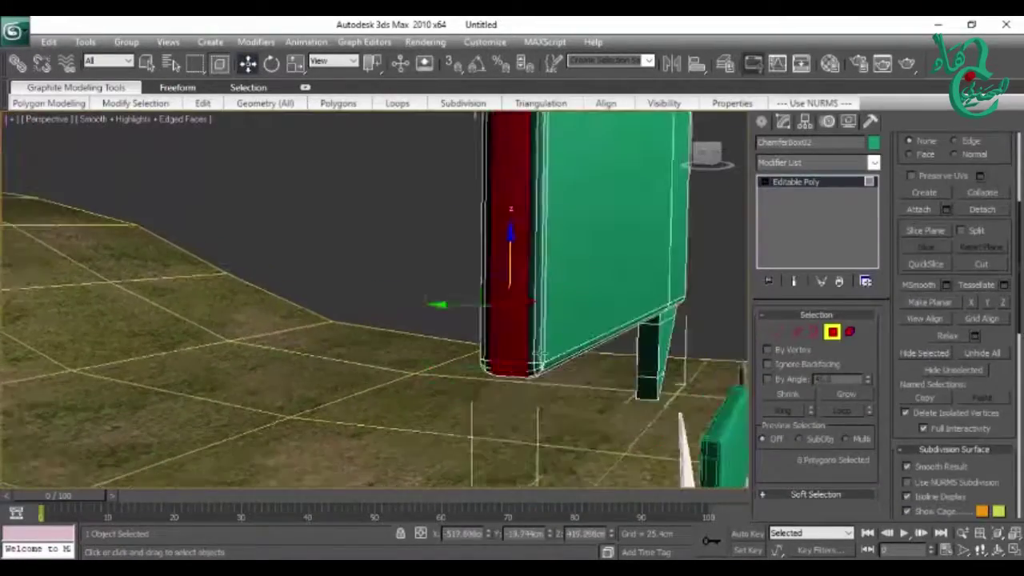
{"action": "middle_click_drag", "start_coordinate": [644, 314], "coordinate": [461, 305], "text": "alt"}
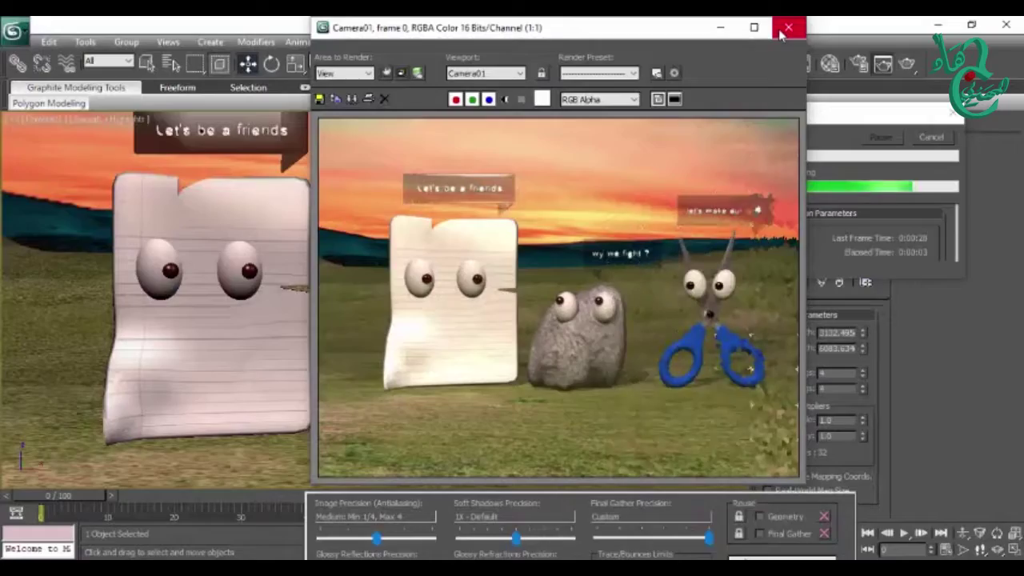
- Close the Rendered Frame Window preview
{"action": "left_click", "coordinate": [787, 29]}
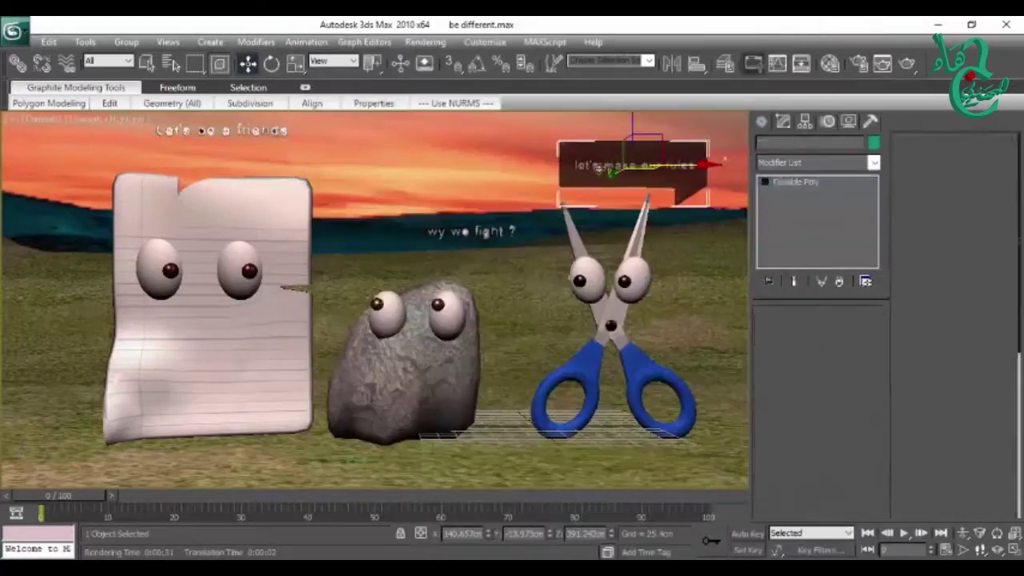